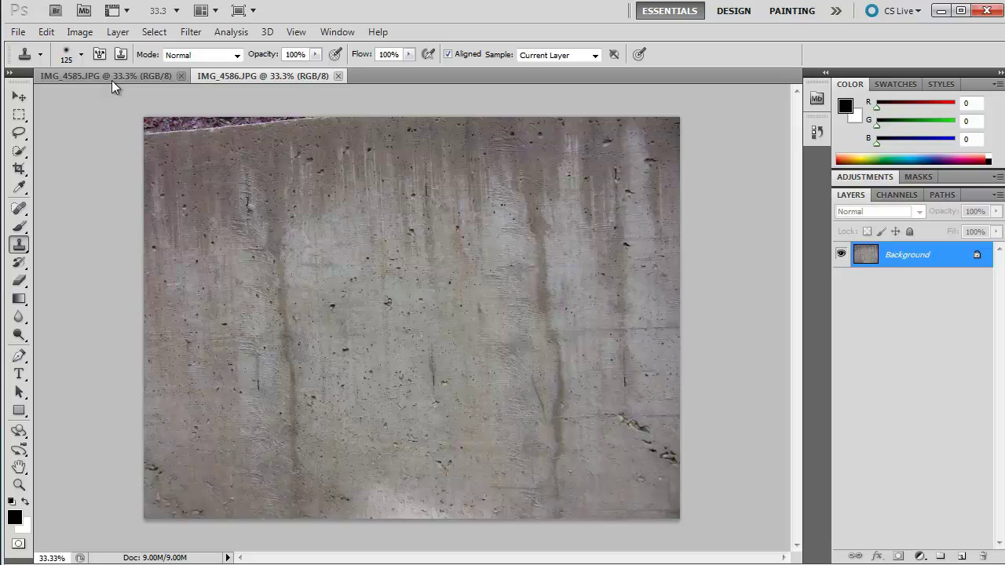
Compare the two concrete photos and close IMG_4586.JPG, keeping IMG_4585.JPG open.
left_click(112, 80)
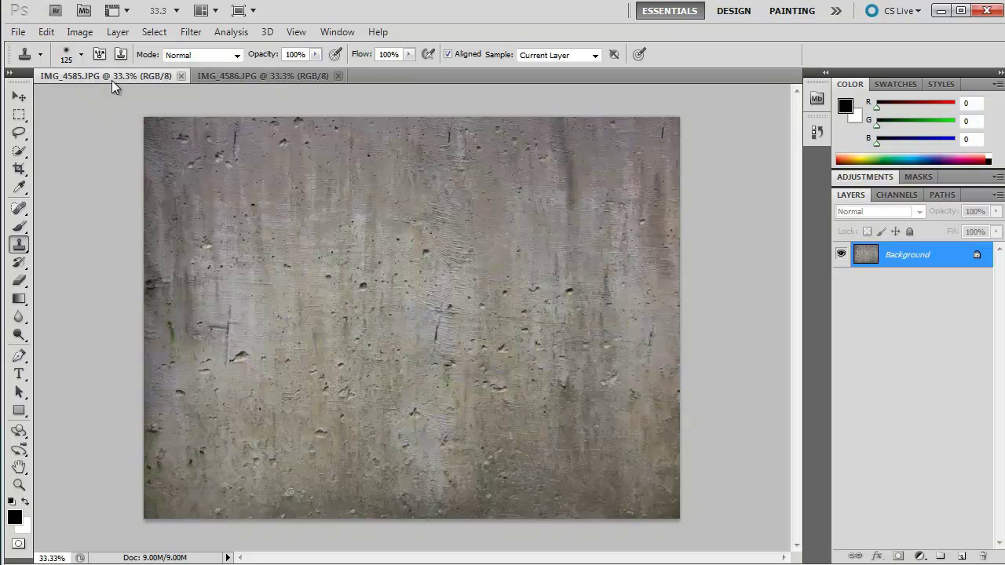
left_click(267, 78)
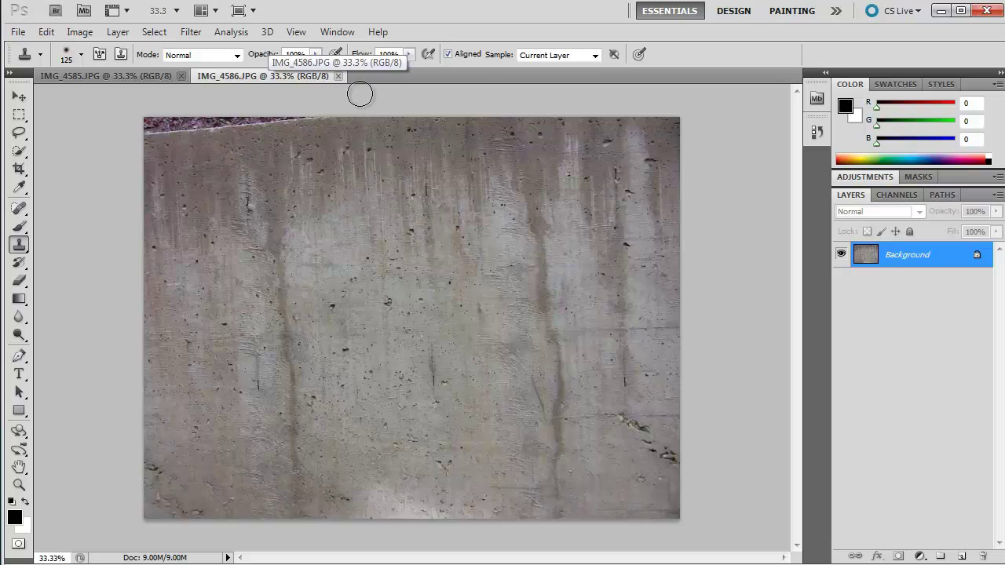
left_click(339, 76)
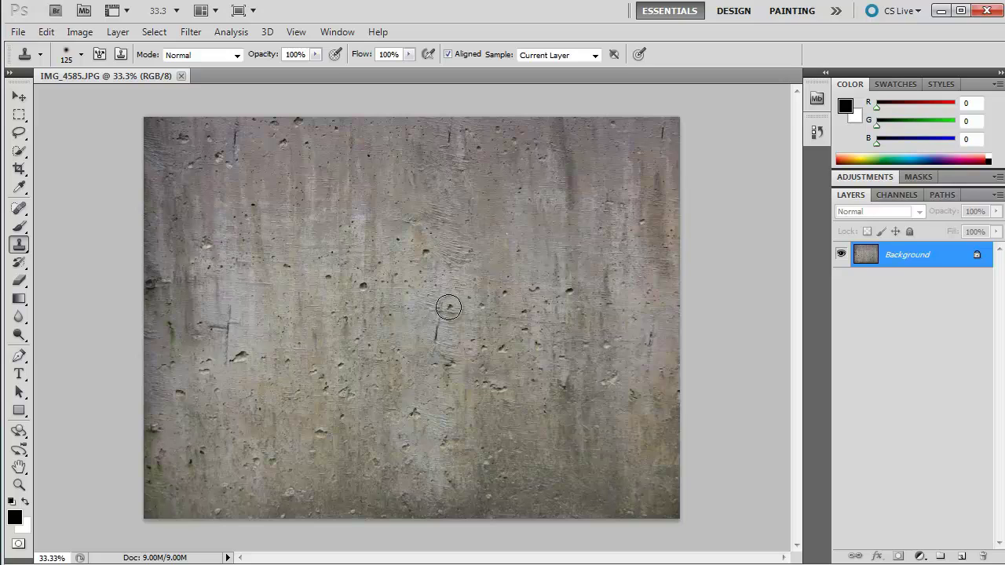
Save the concrete photo as concrete_col in Targa format in the images folder, accepting the Targa options.
left_click(17, 33)
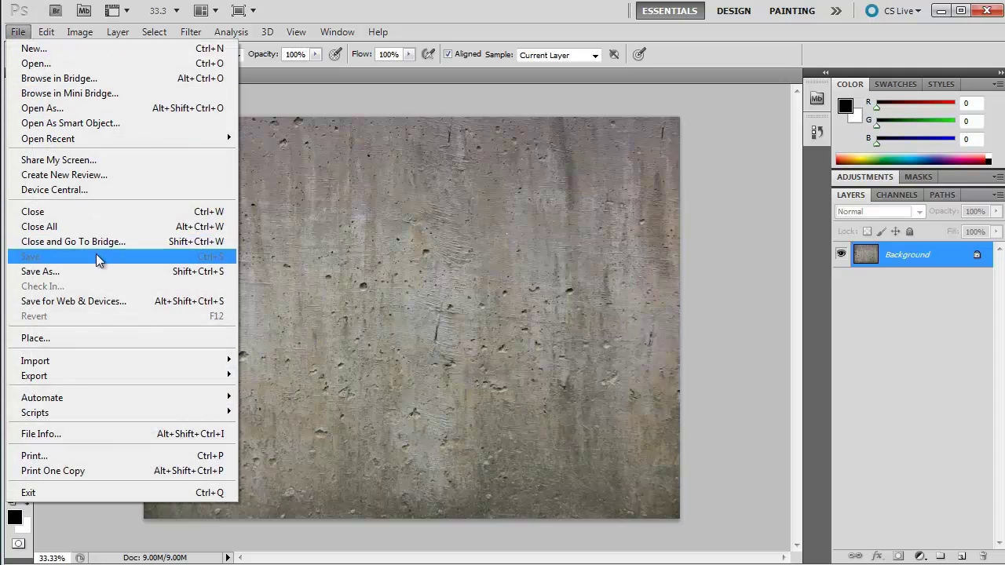
left_click(41, 271)
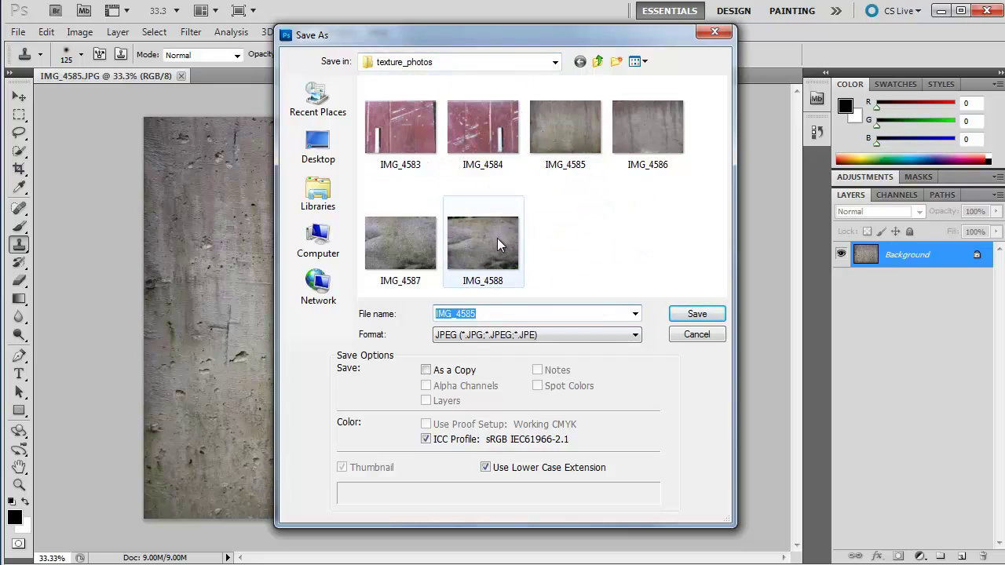
left_click(599, 62)
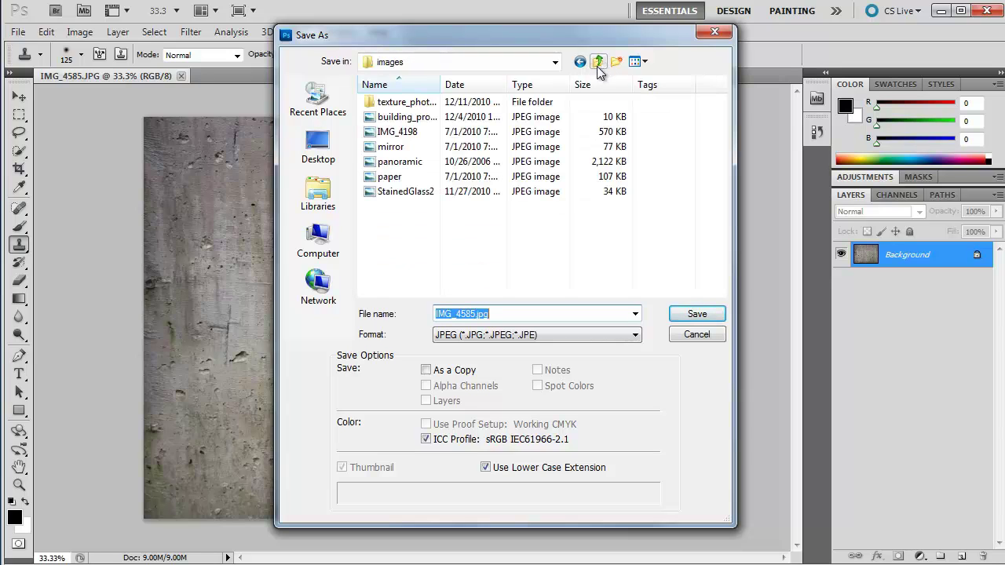
left_click(605, 336)
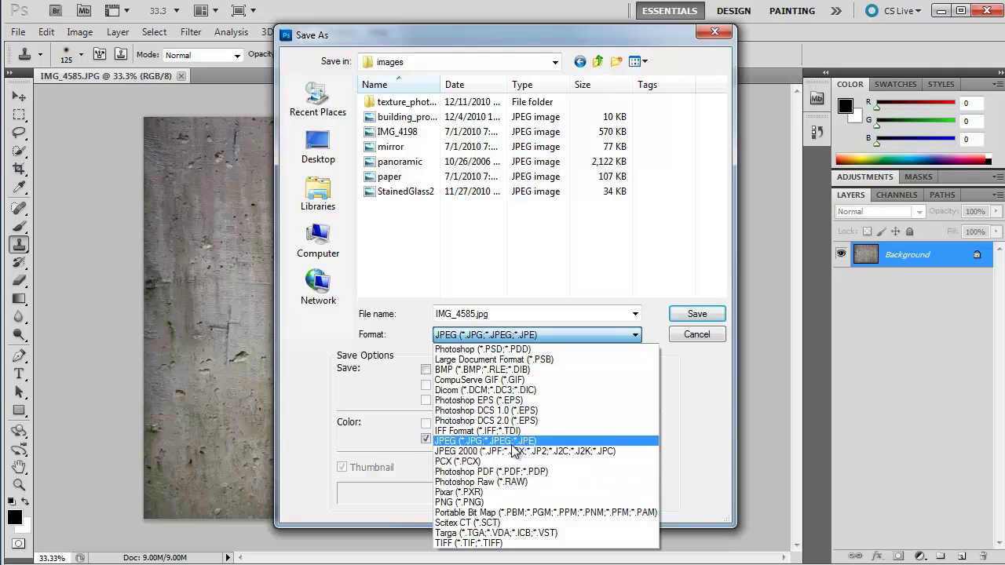
left_click(513, 533)
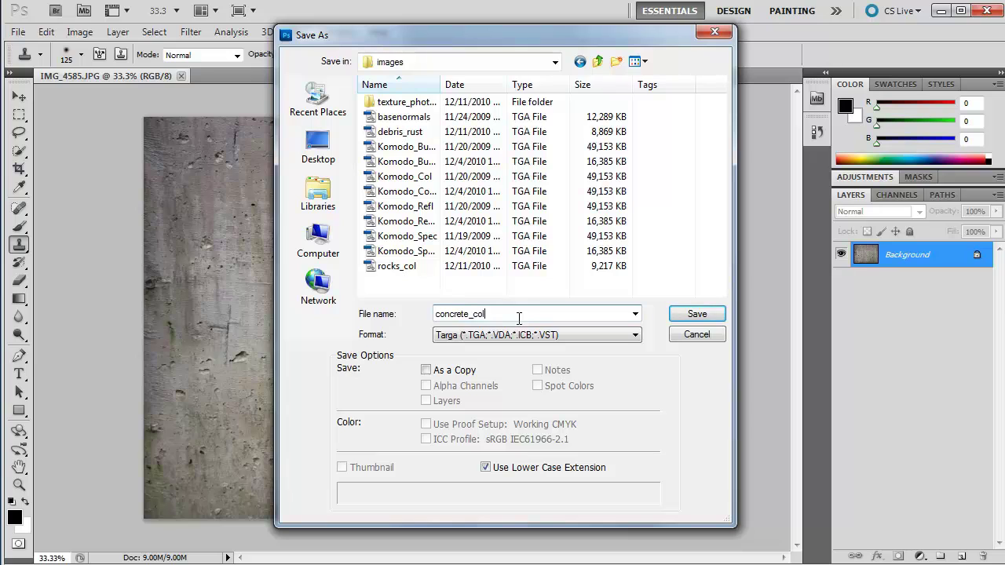
key("Return")
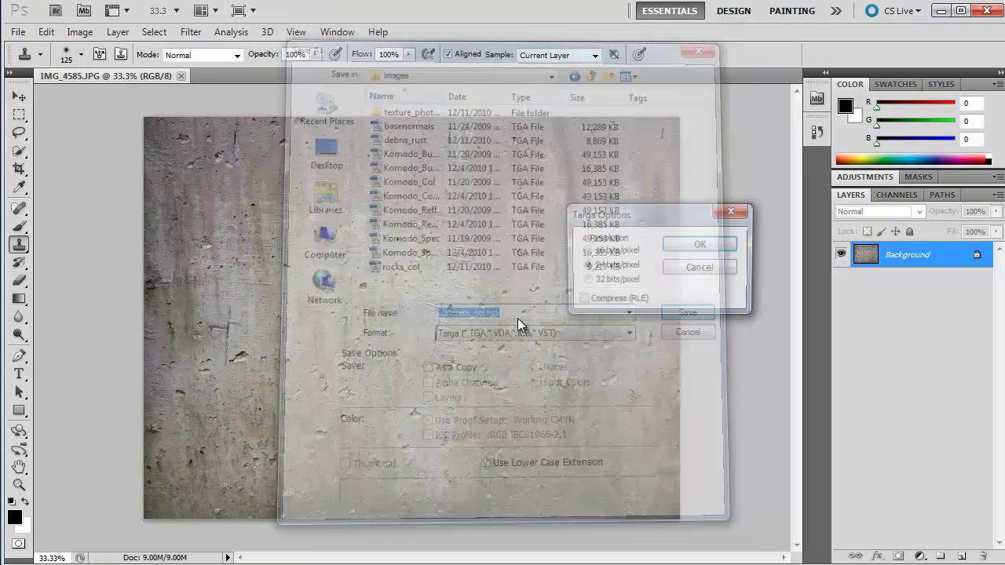
left_click(701, 246)
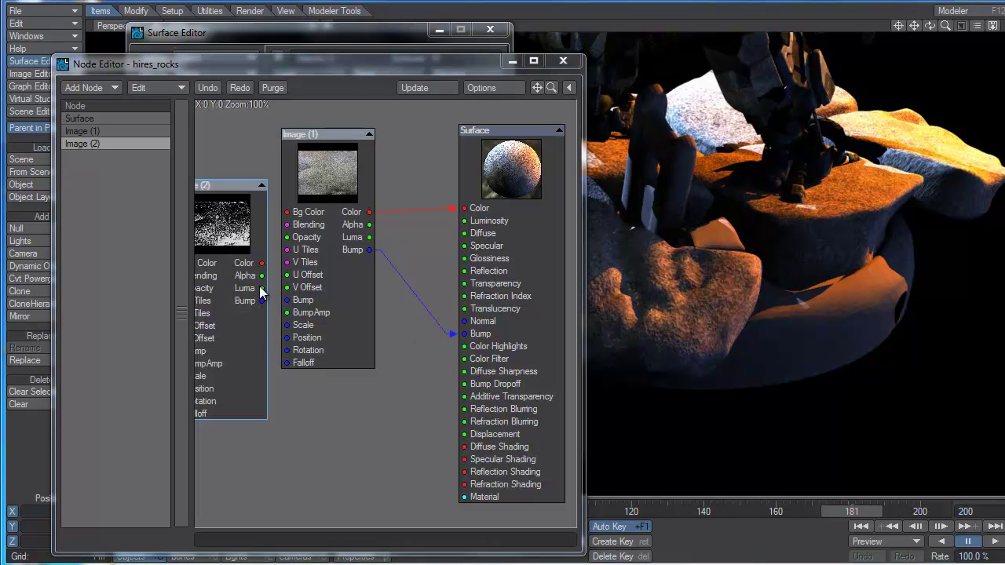
In LightWave, connect the Image (2) node's Luma output to the Specular and Glossiness inputs of the hires_rocks Surface node.
left_click_drag(262, 289, 466, 248)
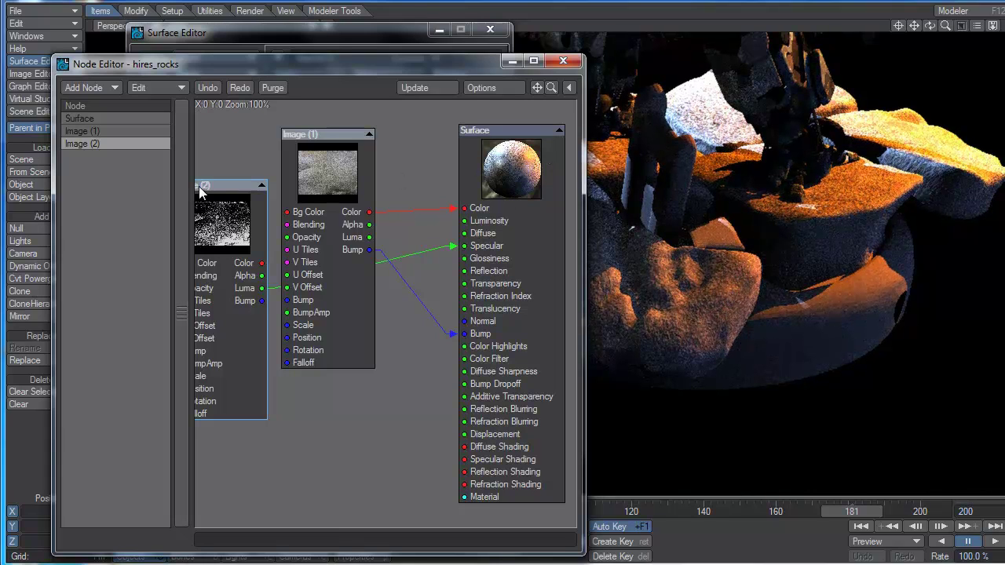
left_click_drag(225, 198, 311, 195)
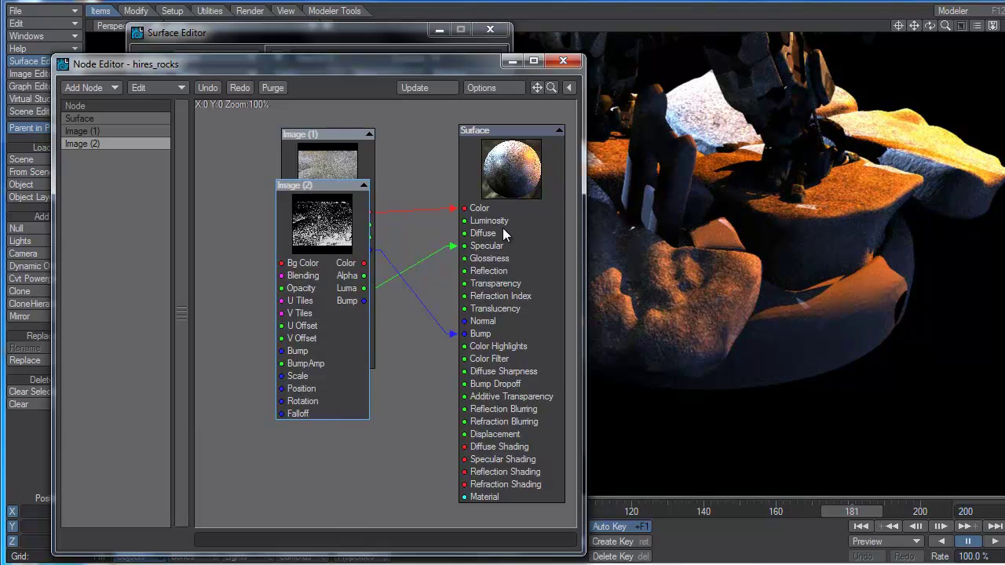
left_click_drag(337, 189, 235, 196)
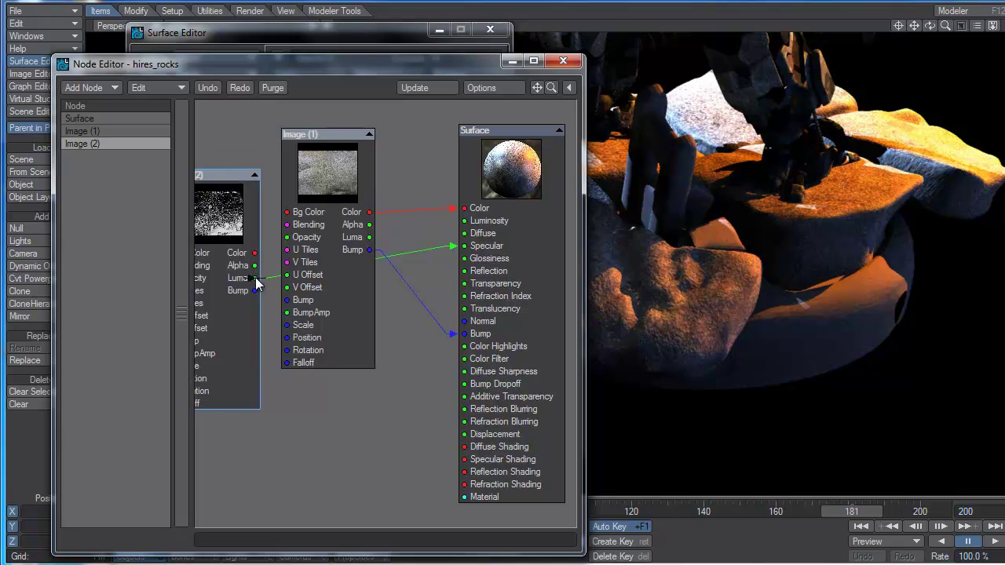
left_click_drag(255, 277, 464, 259)
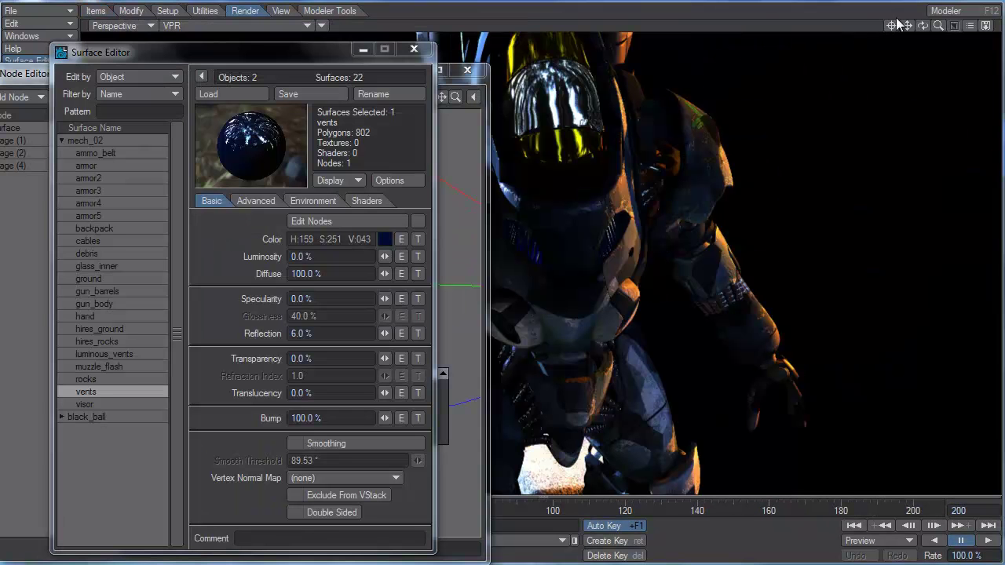
left_click_drag(937, 21, 961, 23)
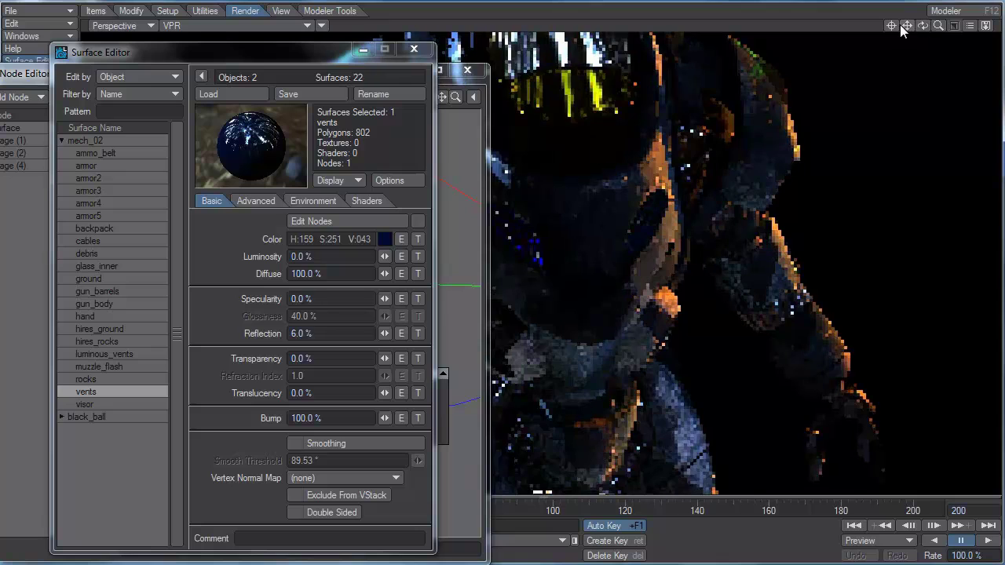
left_click_drag(908, 25, 935, 25)
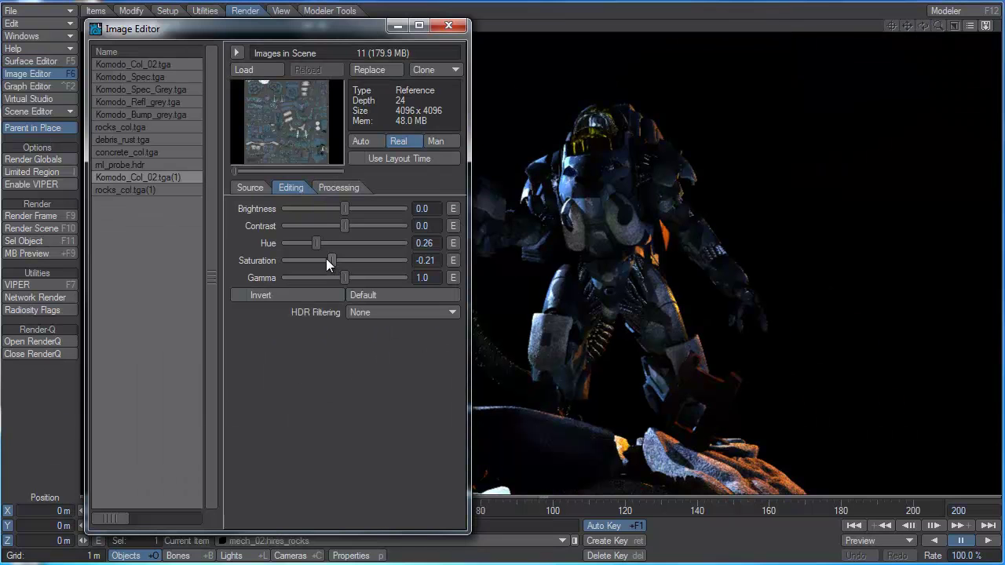
Set the hue of Komodo_Col_02.tga(1) to 0.71 and its brightness to -0.25, and close the Image Editor.
left_click_drag(318, 244, 337, 244)
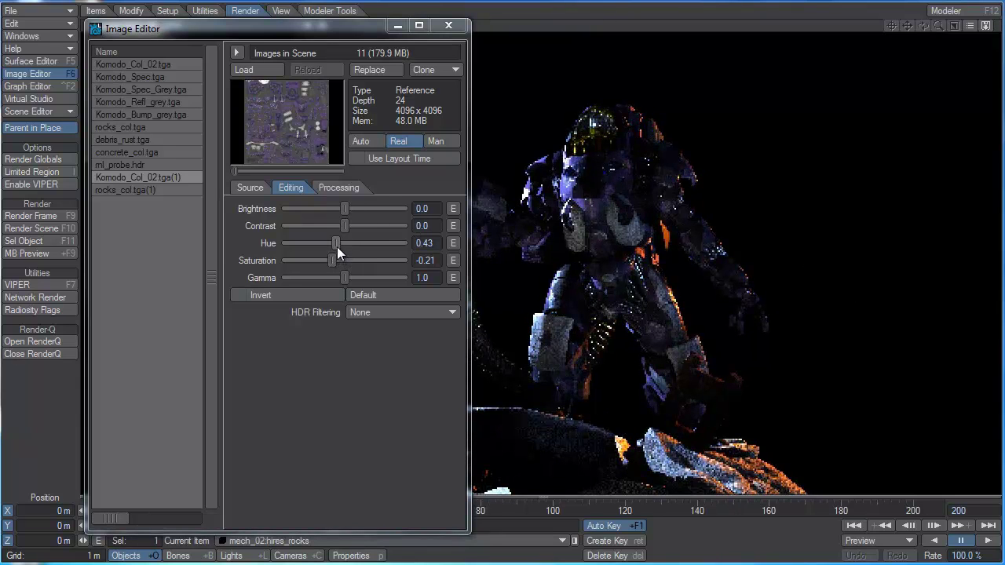
left_click_drag(352, 243, 371, 247)
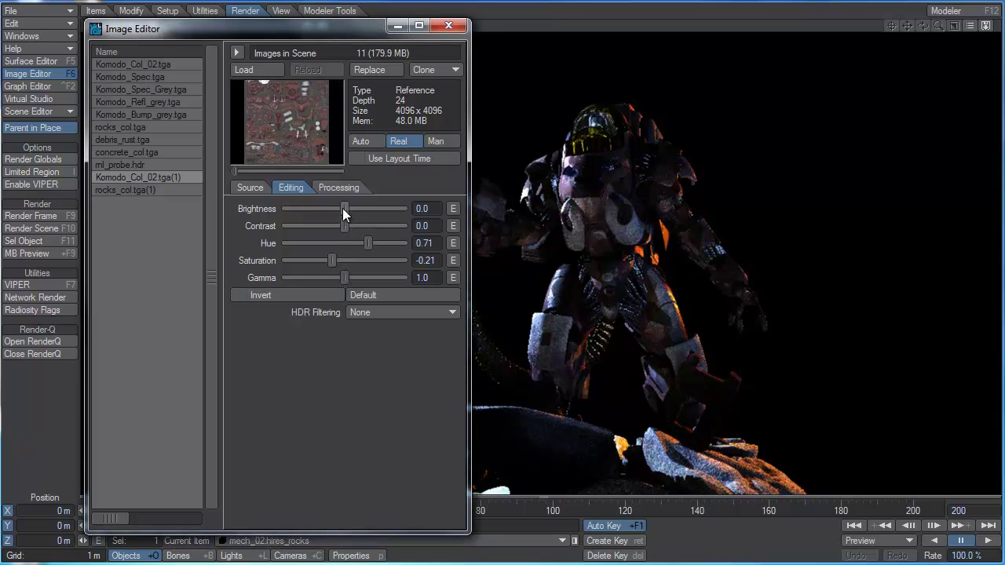
left_click_drag(343, 208, 329, 210)
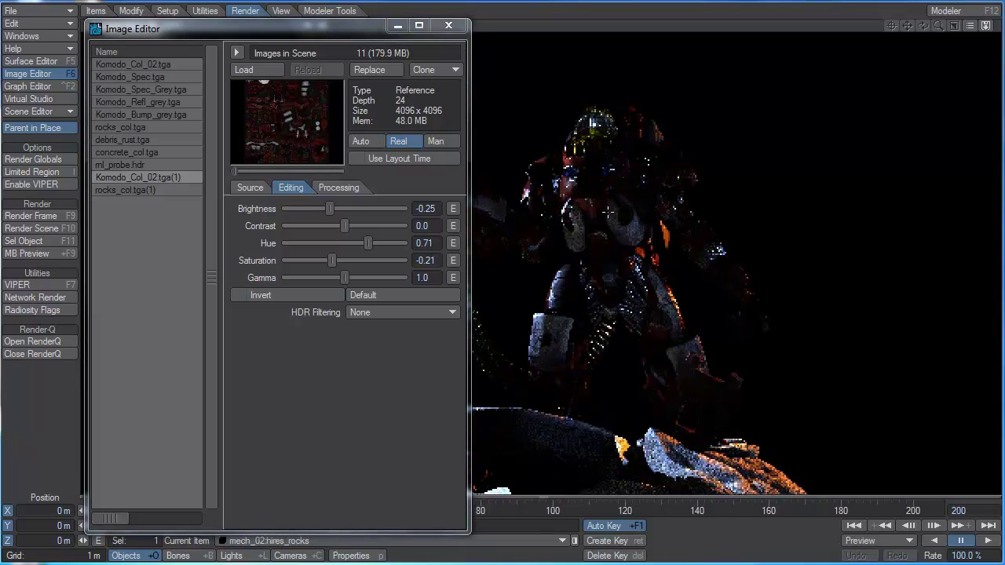
left_click_drag(360, 26, 299, 39)
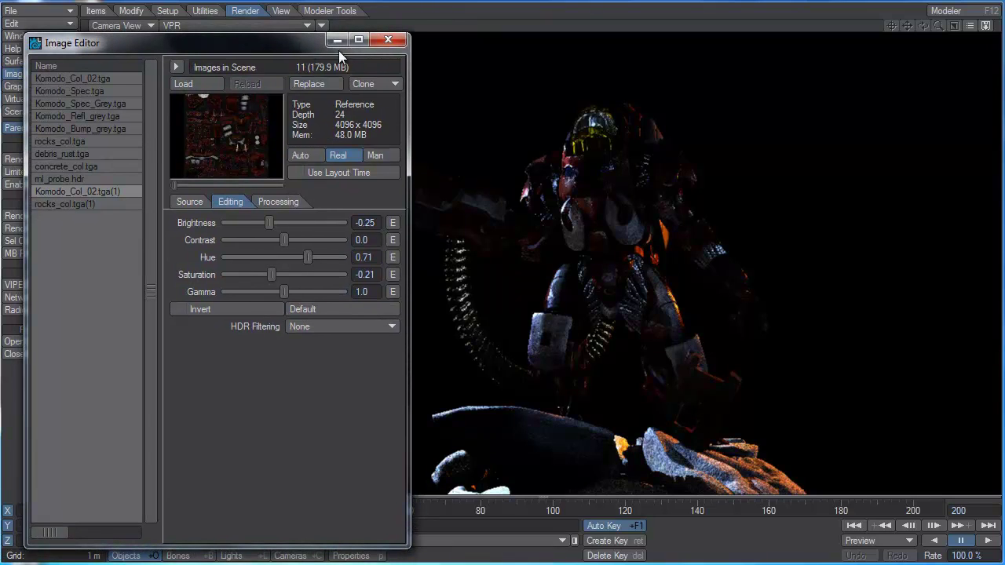
left_click(388, 40)
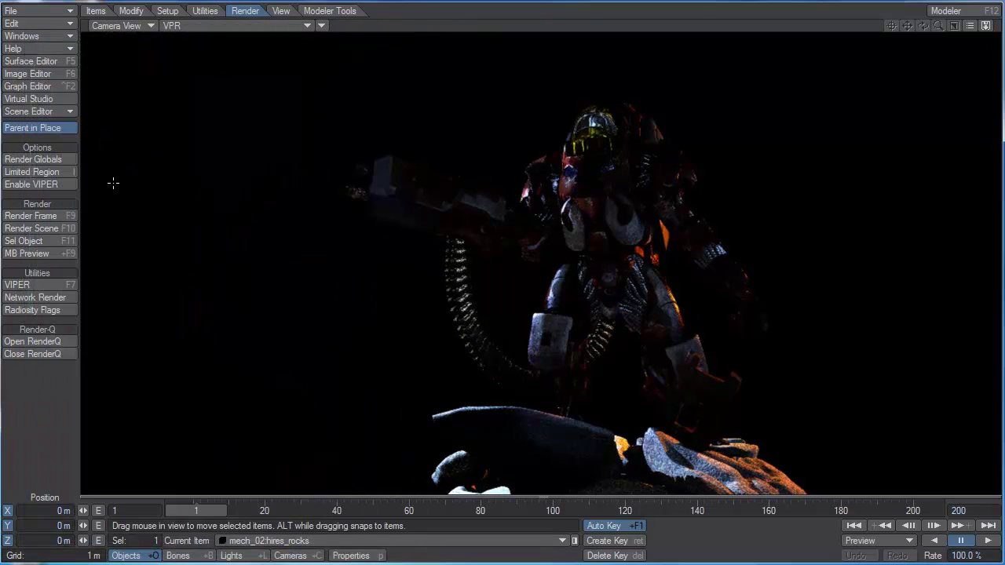
Open the Scene Editor and move it clear of the mech in the render preview.
left_click(32, 113)
left_click(33, 113)
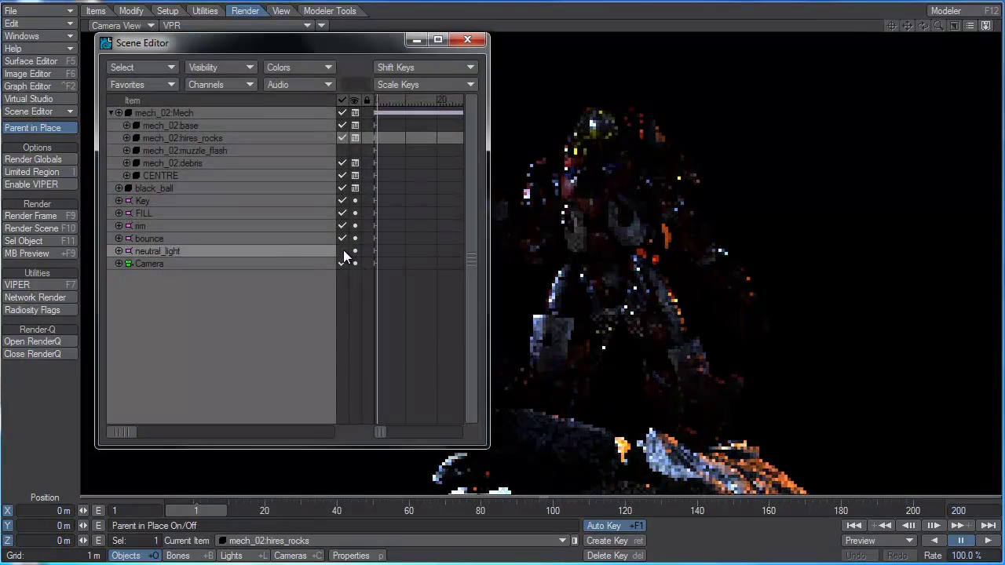
left_click_drag(338, 50, 157, 56)
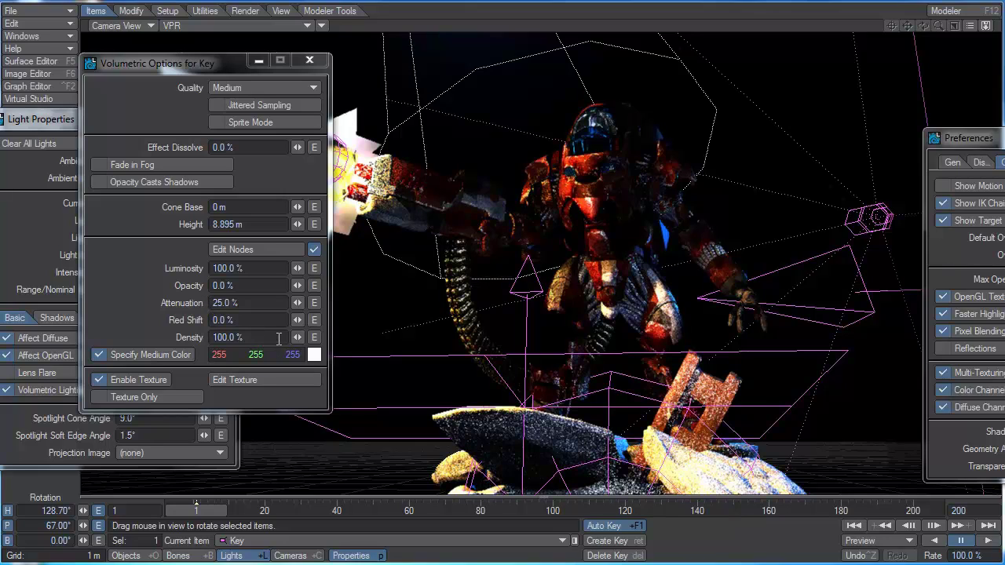
Increase the Height in the Key light's volumetric options.
left_click(297, 224)
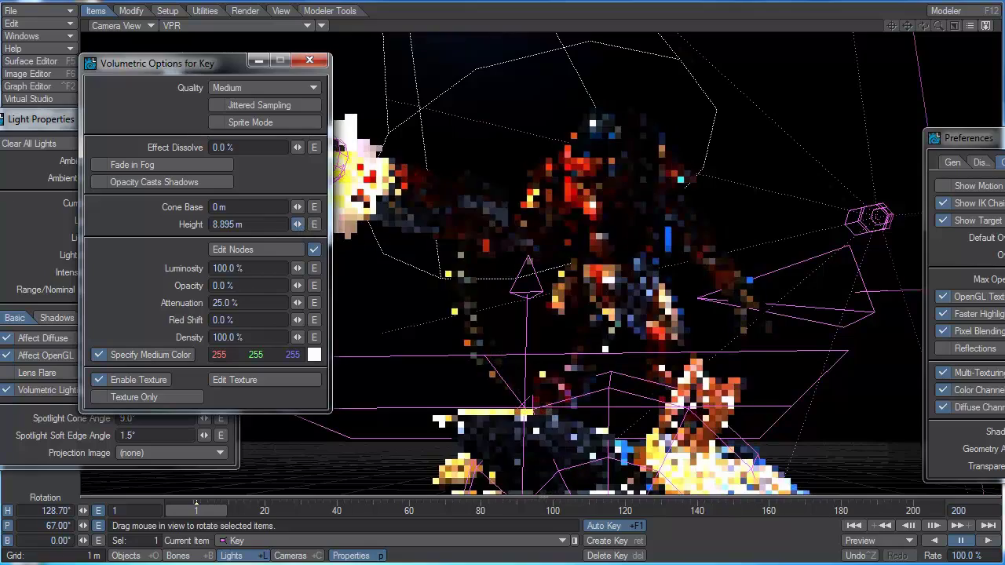
left_click_drag(297, 224, 388, 224)
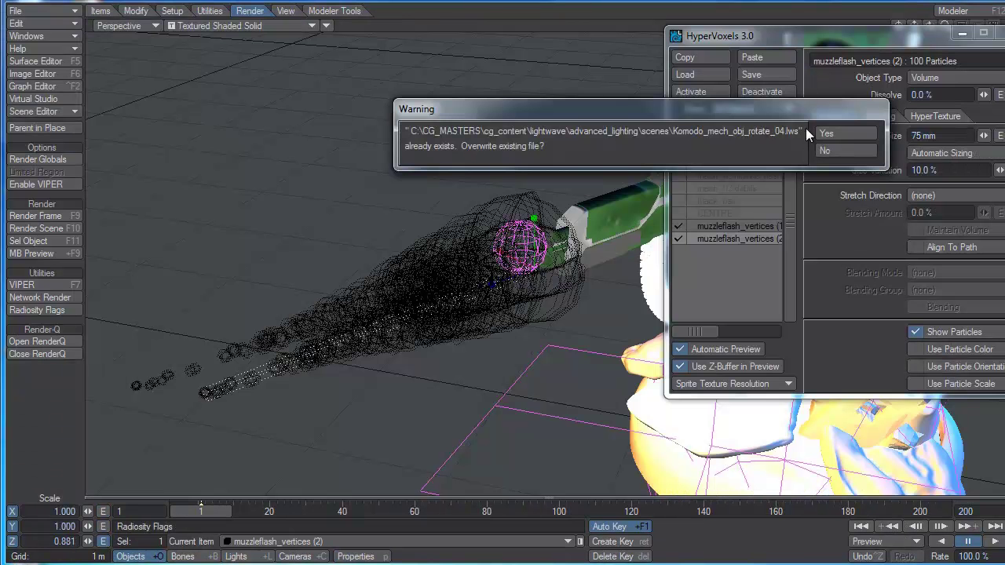
Overwrite the existing scene file Komodo_mech_obj_rotate_04.lws.
key("Return")
Preview the muzzle flash with VPR shading, move the HyperVoxels window aside, and switch the viewport to Camera View.
left_click(234, 25)
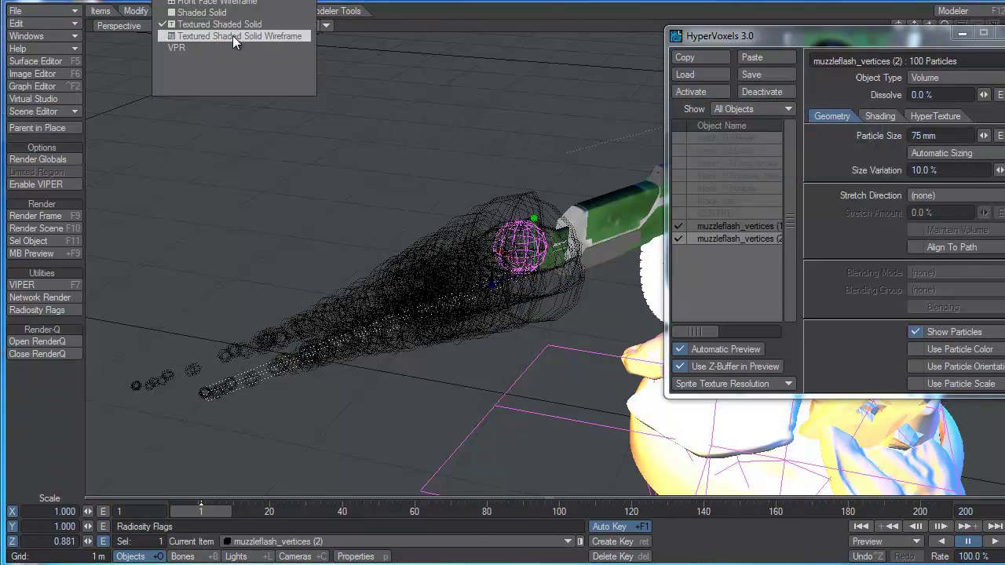
left_click(231, 48)
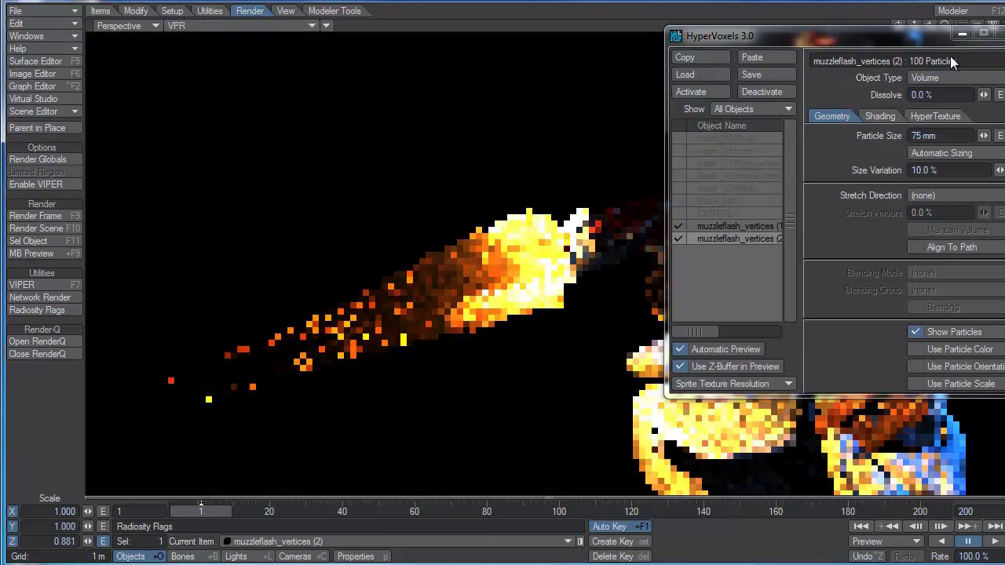
left_click_drag(896, 37, 1004, 37)
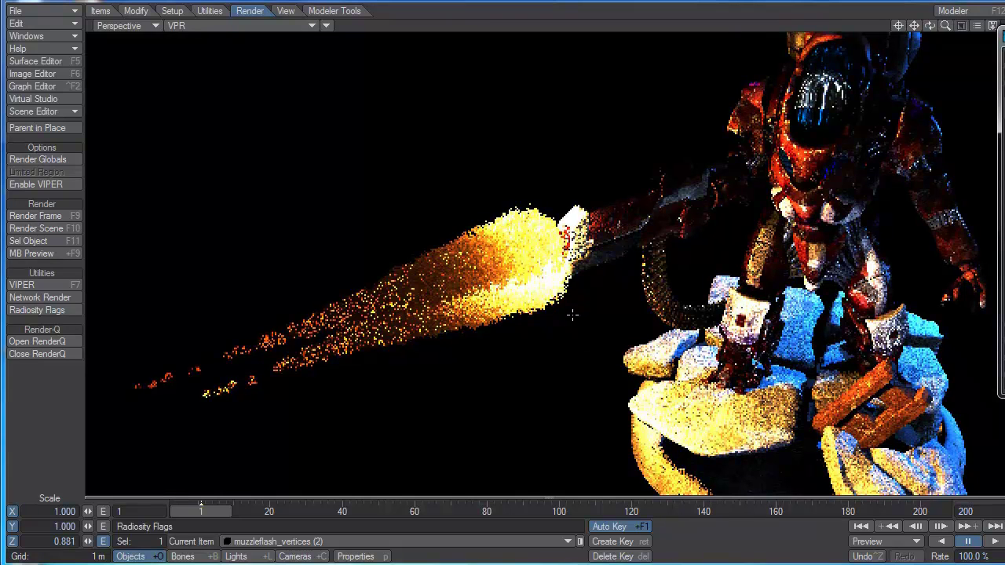
left_click(126, 25)
left_click(129, 48)
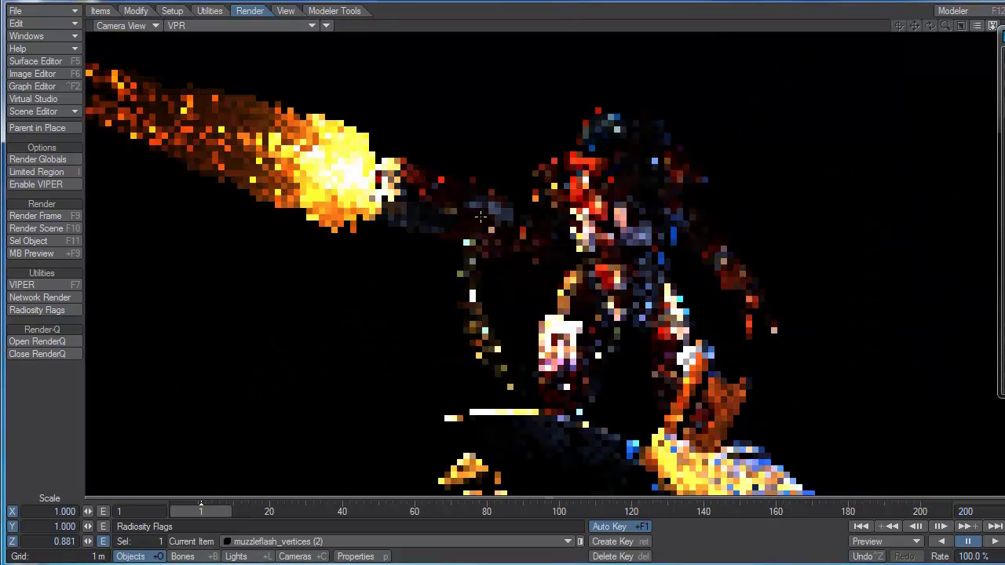